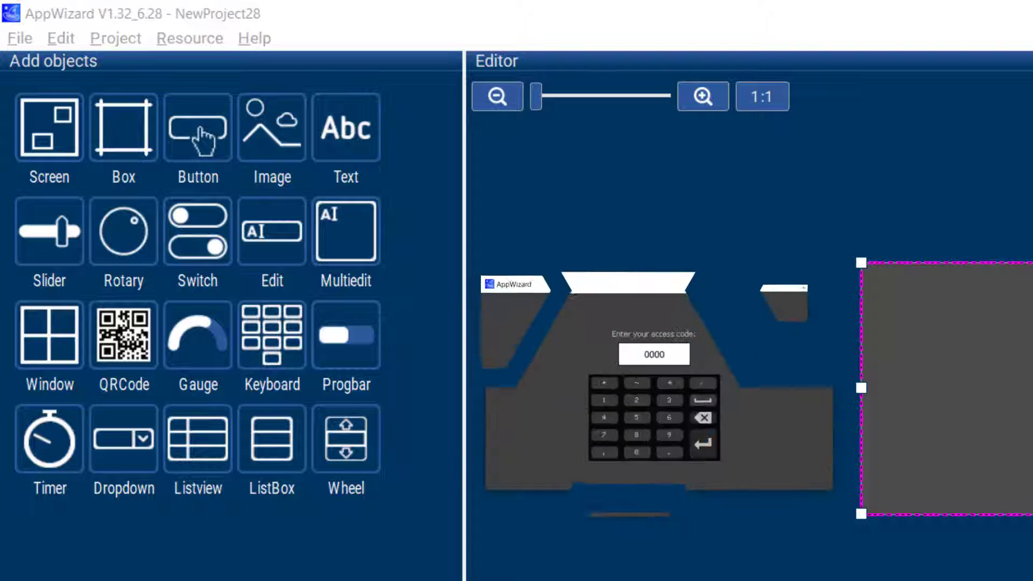
Step: Enter the access code on the numeric keypad of the running preview
left_click(605, 417)
left_click(635, 400)
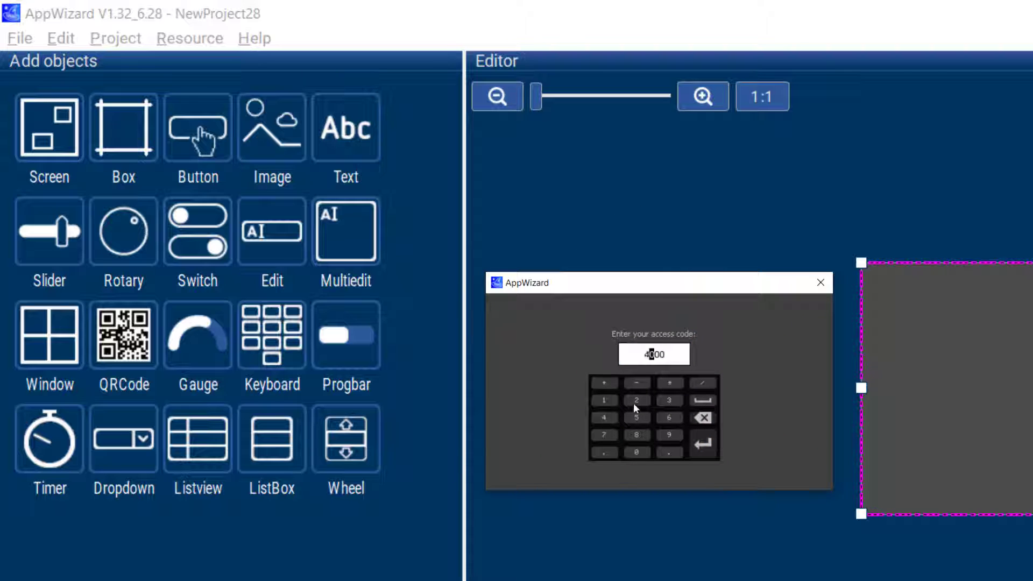
left_click(641, 417)
left_click(663, 433)
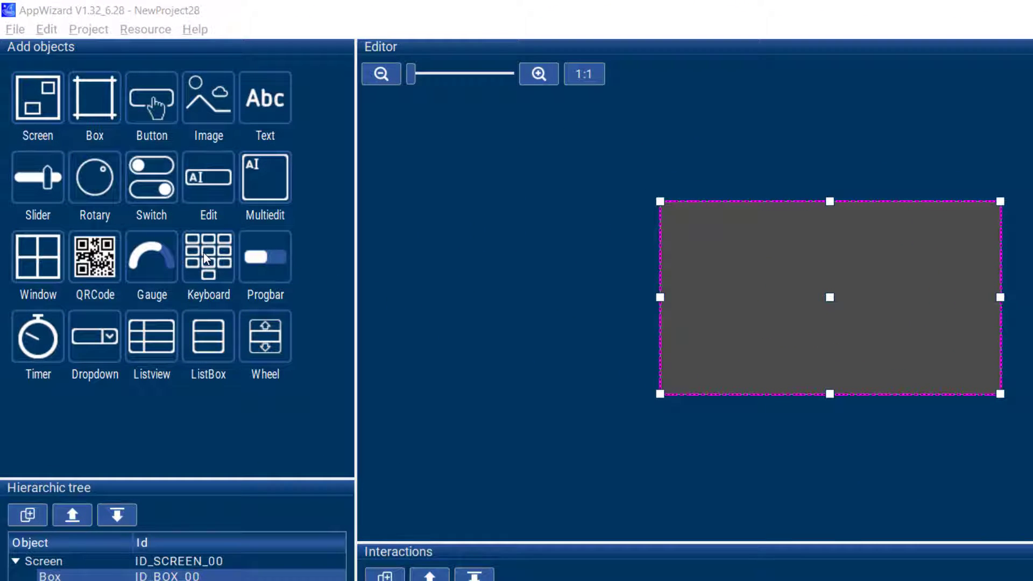
Step: Add a Keyboard object, centre it in the lower part of the screen and enlarge it to about 379 by 158
left_click(206, 259)
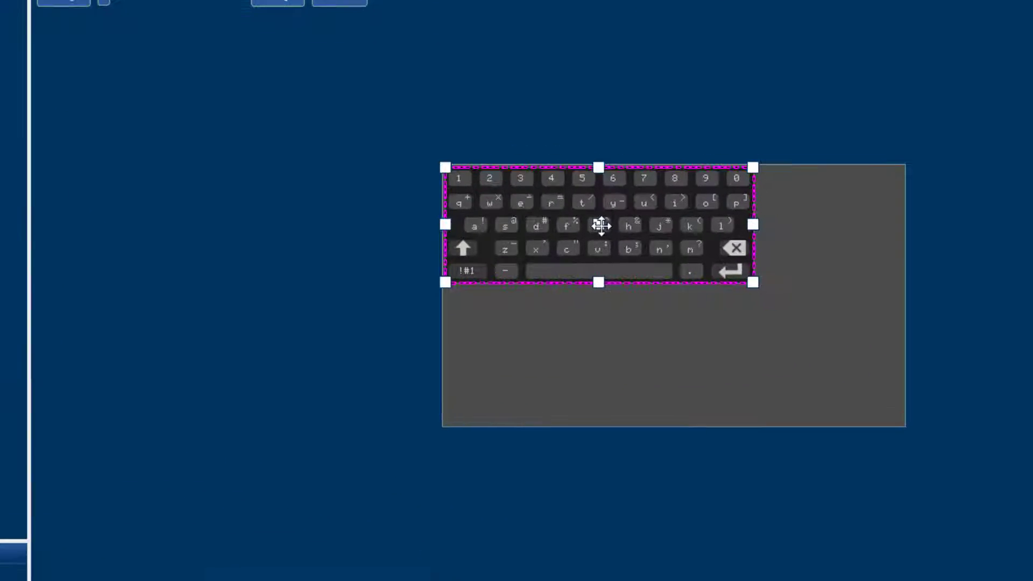
left_click_drag(776, 246, 834, 312)
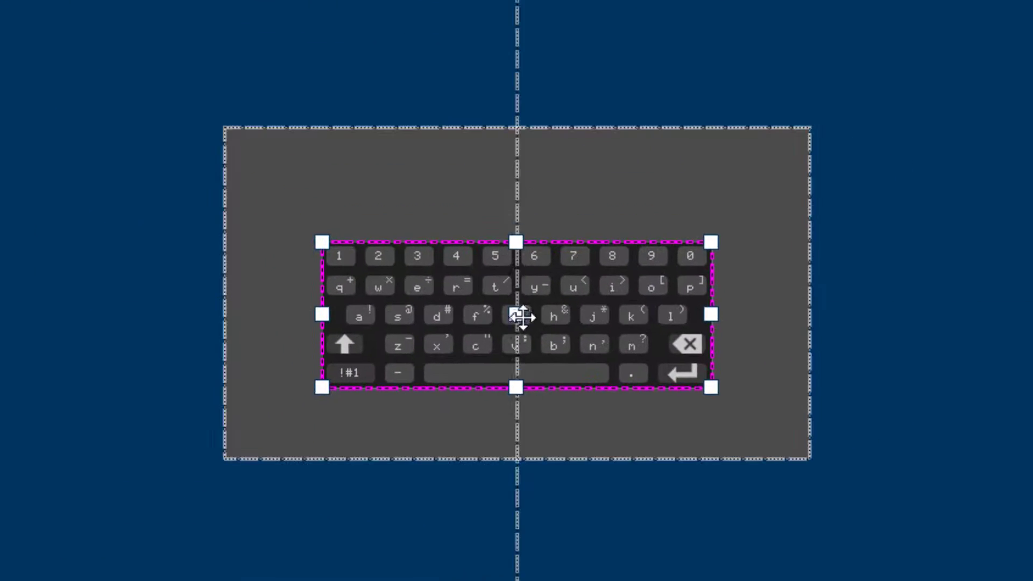
left_click_drag(522, 317, 517, 350)
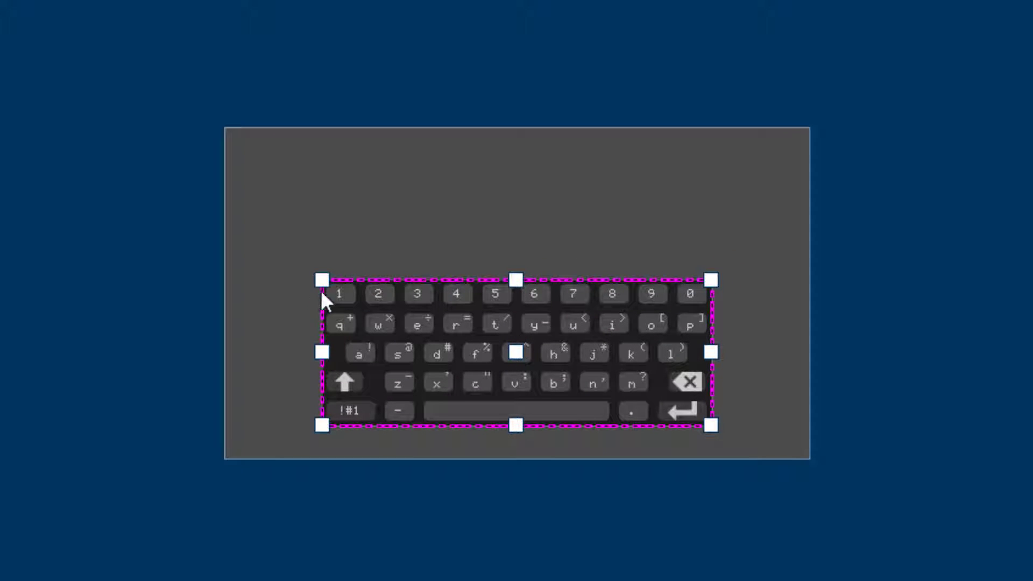
left_click_drag(322, 280, 284, 239)
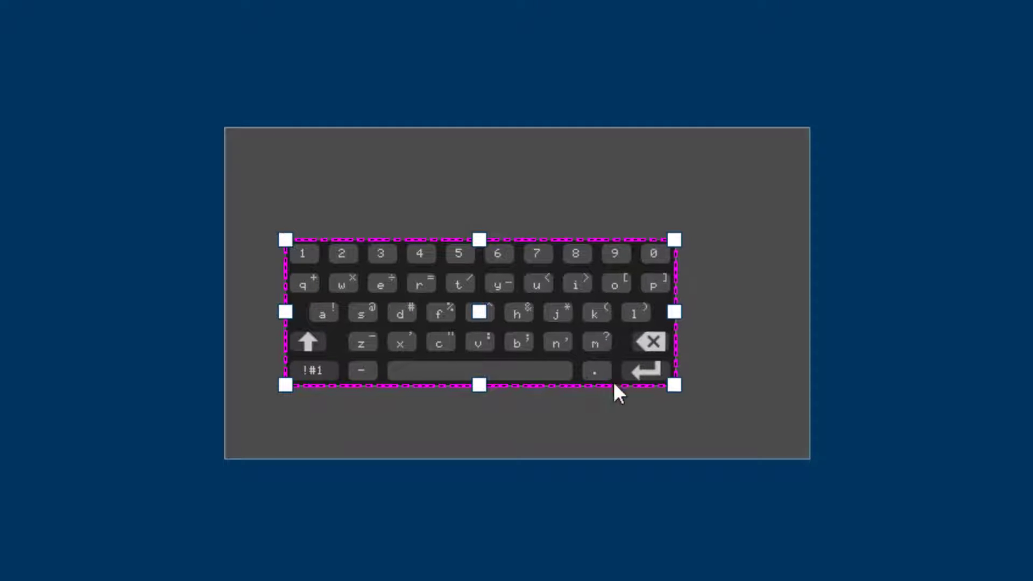
left_click_drag(668, 389, 745, 430)
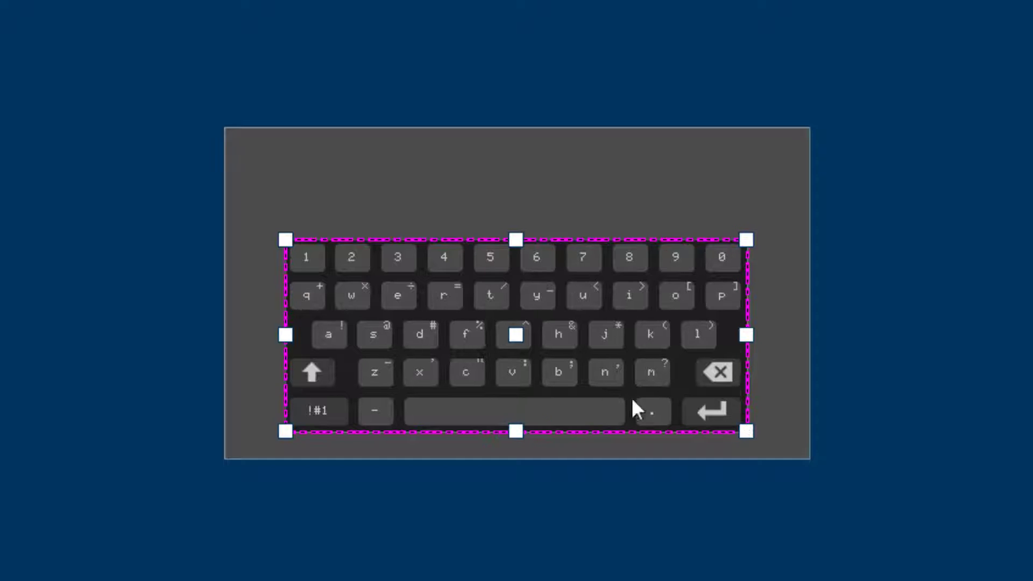
left_click_drag(516, 334, 521, 340)
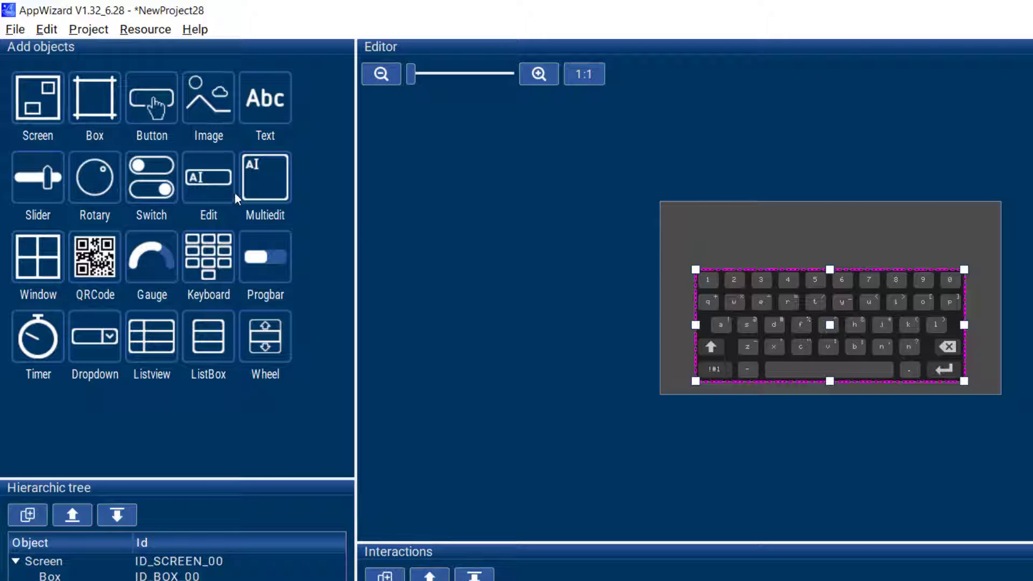
Step: Add a Multiedit object, reduce its height, and place it widened and centred above the keyboard
left_click(261, 183)
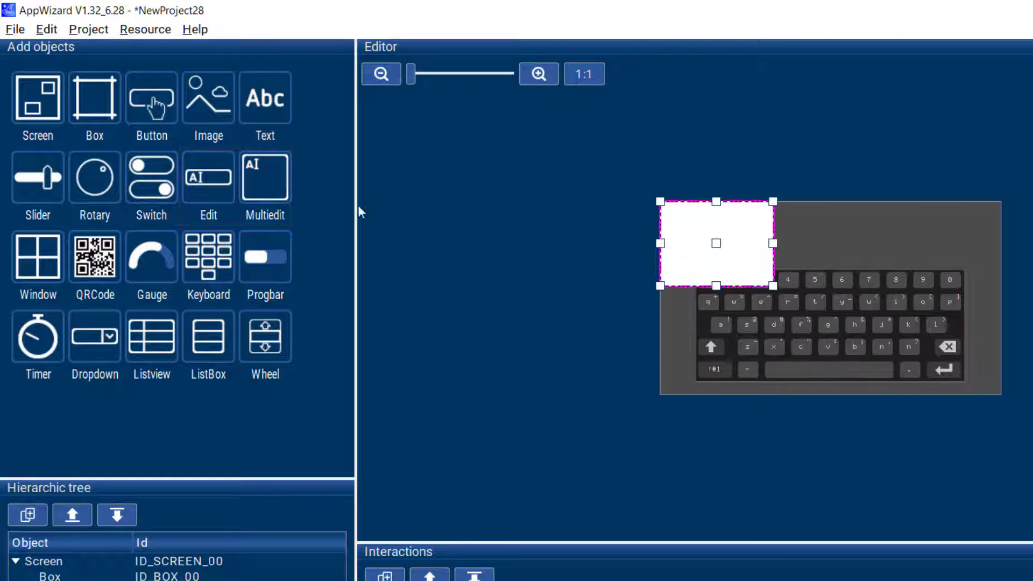
left_click_drag(716, 286, 716, 253)
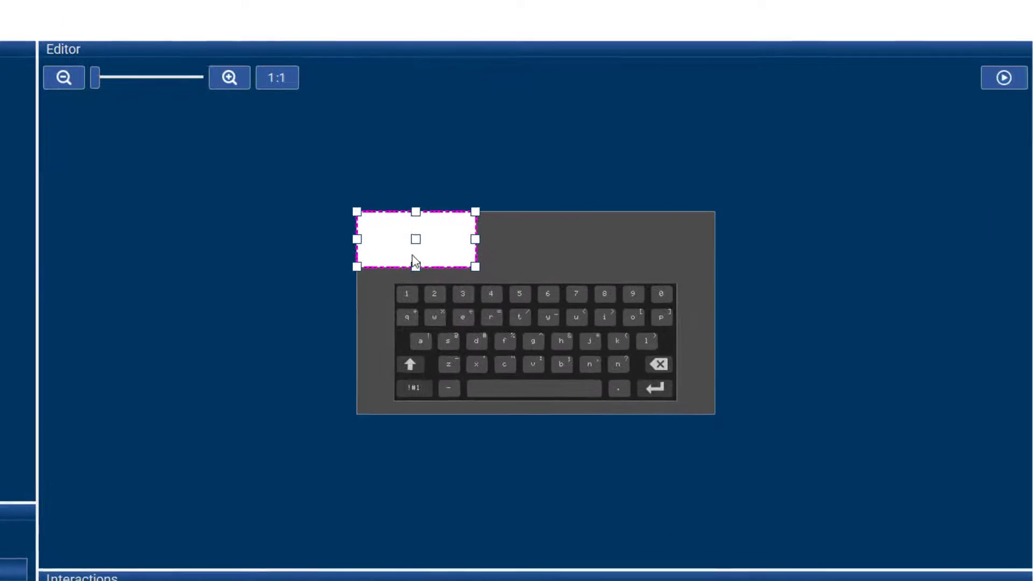
left_click_drag(410, 237, 619, 255)
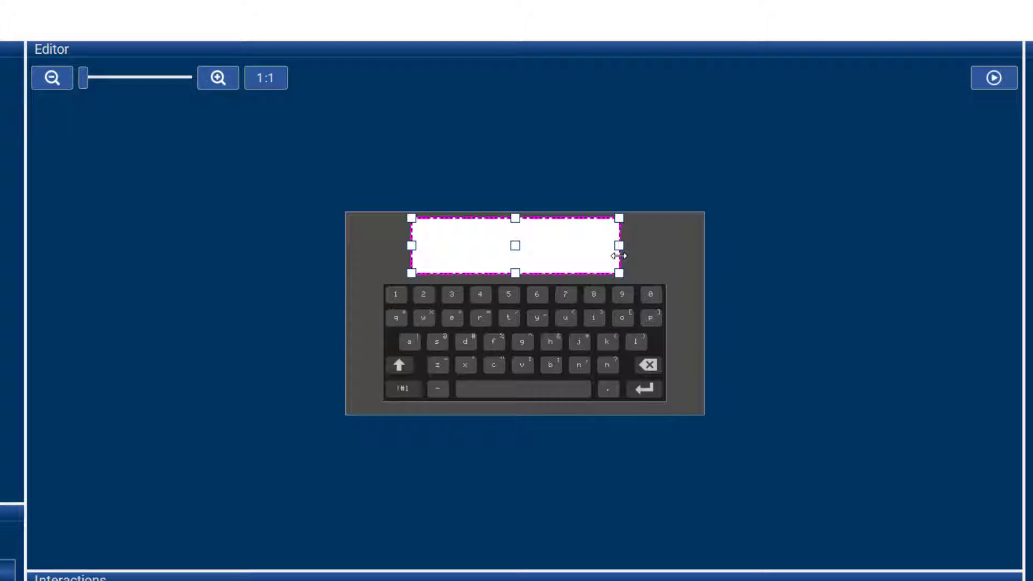
Step: Test the keyboard in the preview by entering dffcvvgy65t into the Multiedit field, and close the preview
left_click(989, 80)
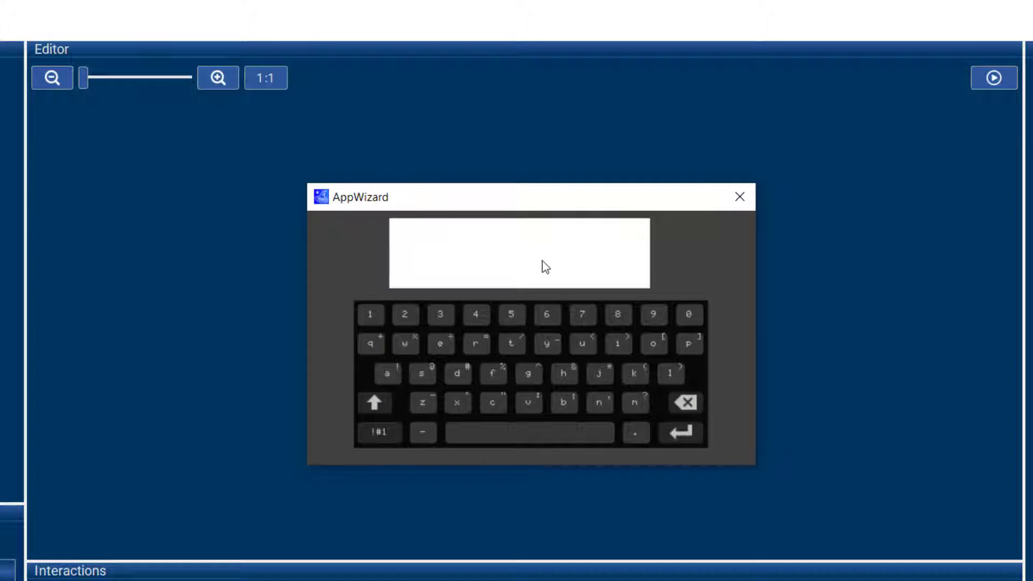
left_click(460, 379)
left_click(487, 372)
left_click(488, 371)
left_click(526, 404)
left_click(526, 403)
left_click(525, 376)
left_click(544, 340)
left_click(535, 313)
left_click(508, 313)
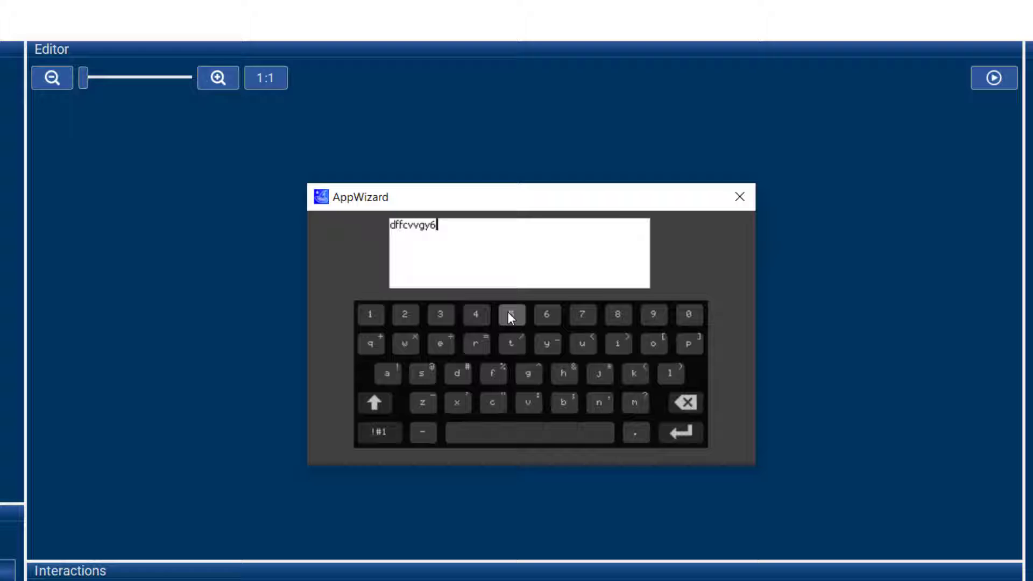
left_click(509, 340)
left_click(737, 203)
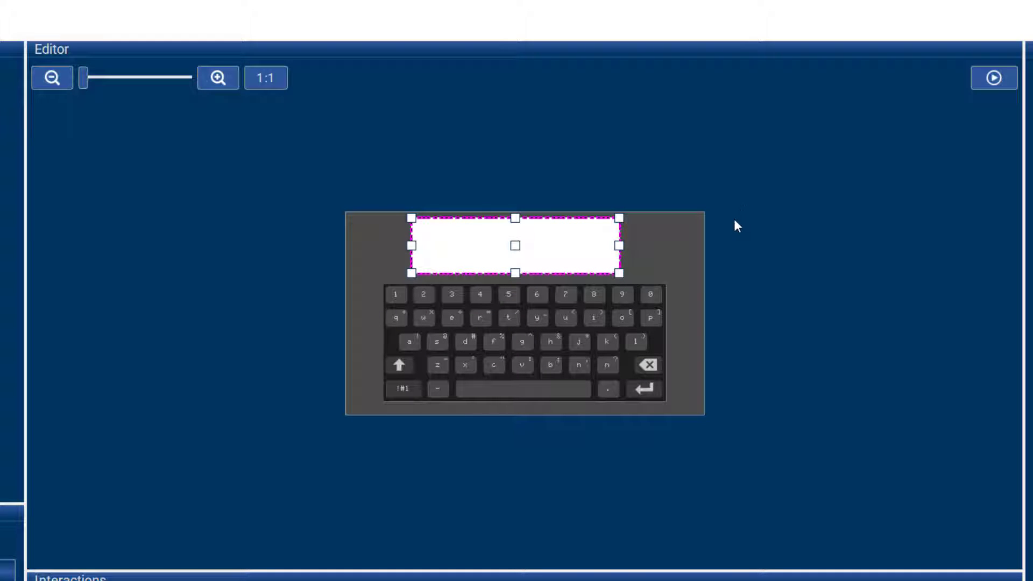
Step: Set the keyboard object's layout to SKEYBOARD_NUMPAD
left_click(651, 347)
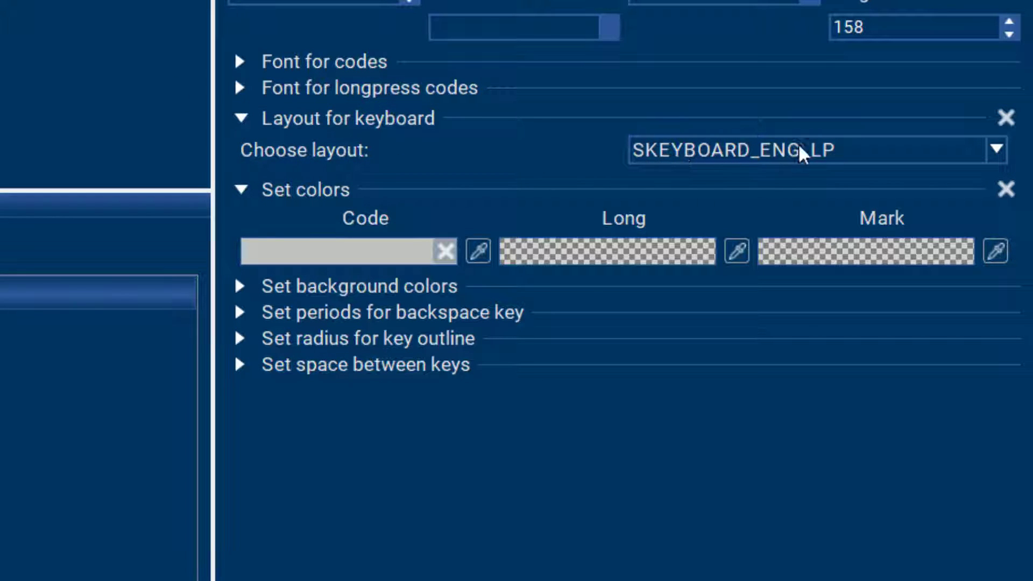
left_click(995, 152)
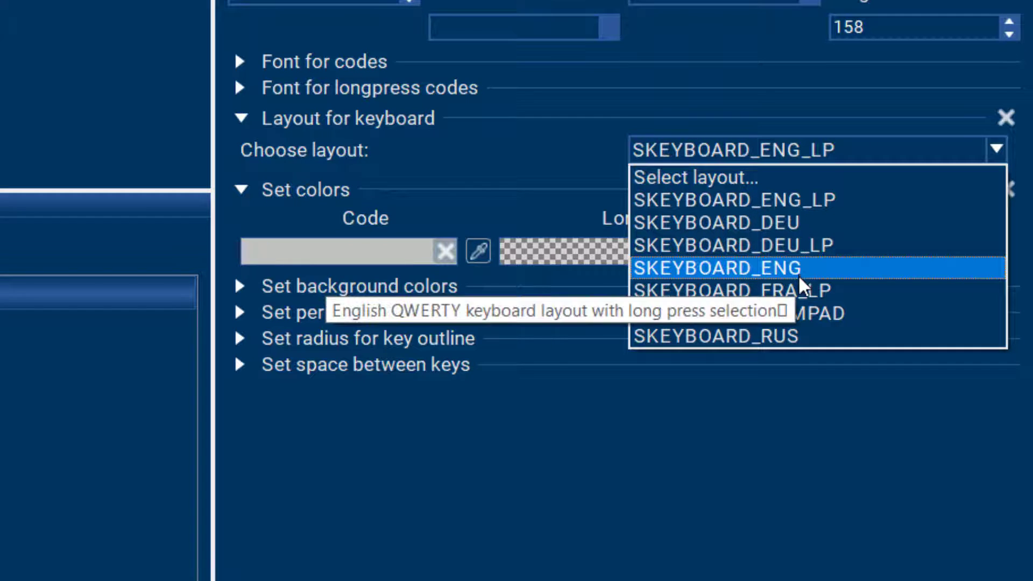
left_click(821, 317)
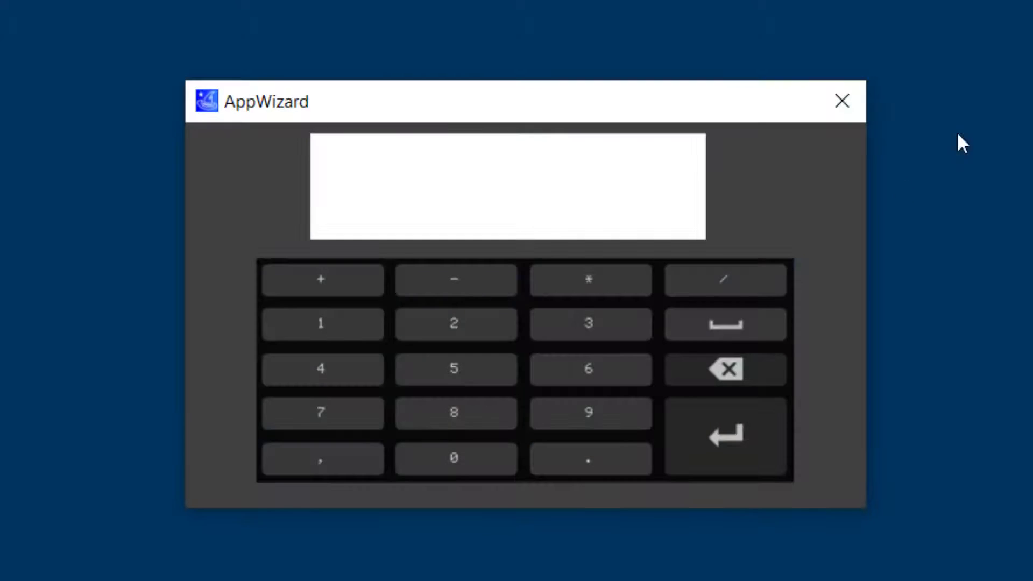
Step: Test the number pad in the preview by entering 25563 followed by 98 into the Multiedit field, and close the preview
left_click(450, 151)
left_click(474, 335)
double_click(463, 360)
left_click(557, 376)
left_click(563, 327)
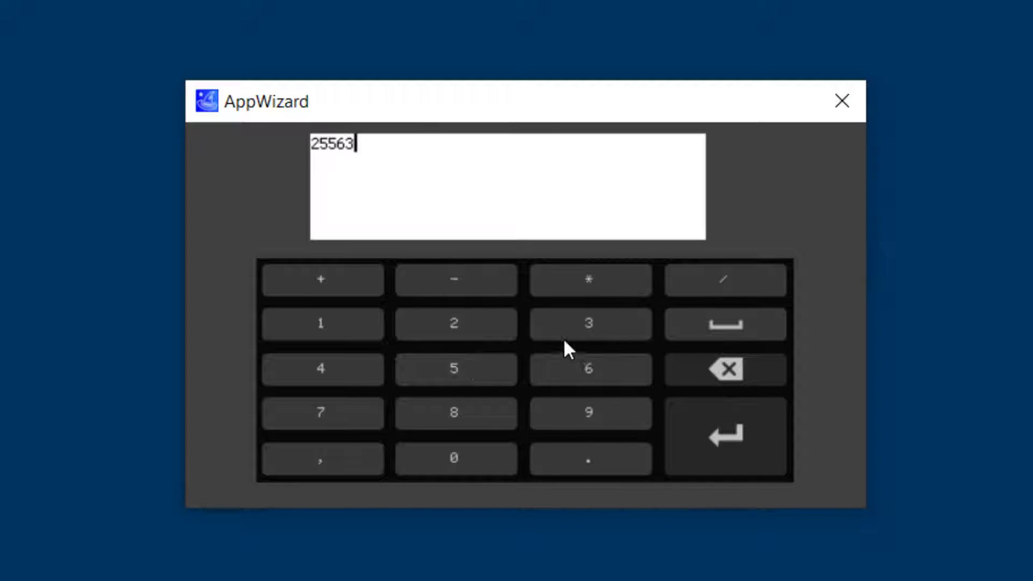
left_click(568, 416)
left_click(482, 418)
left_click(831, 104)
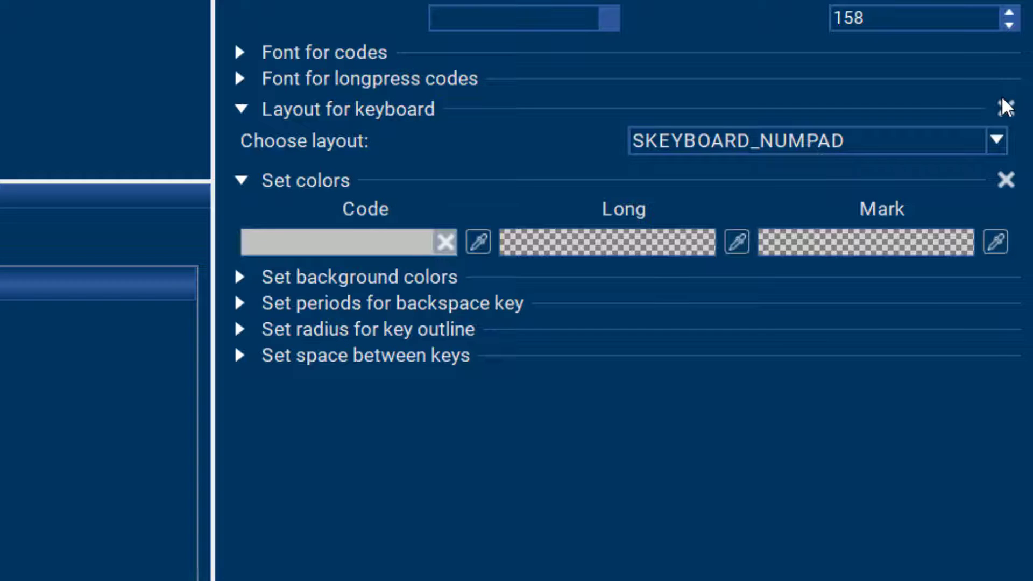
Step: Set the keyboard layout to SKEYBOARD_DEU_LP and try long-pressing the a and e keys in the preview
left_click(998, 139)
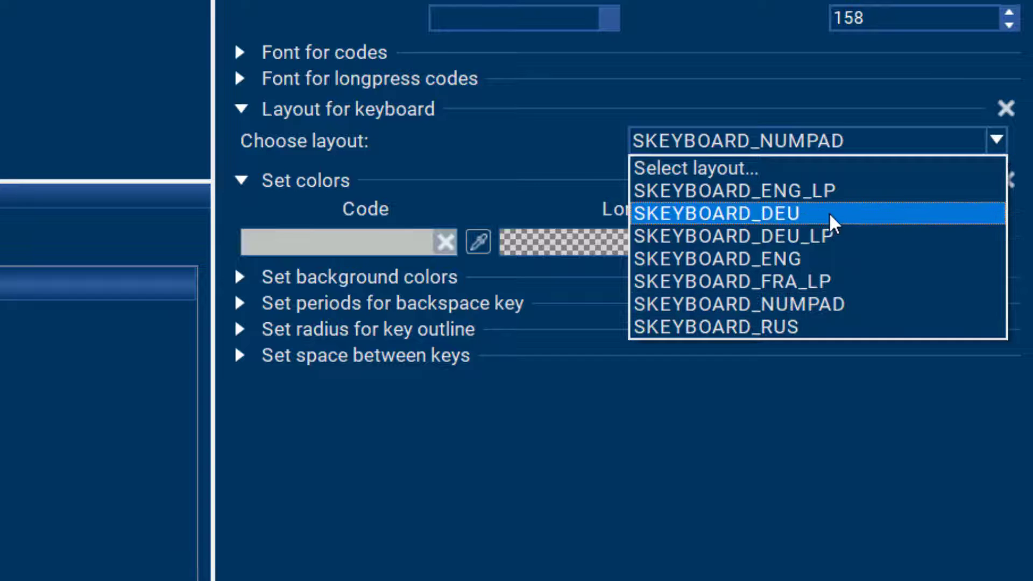
left_click(792, 238)
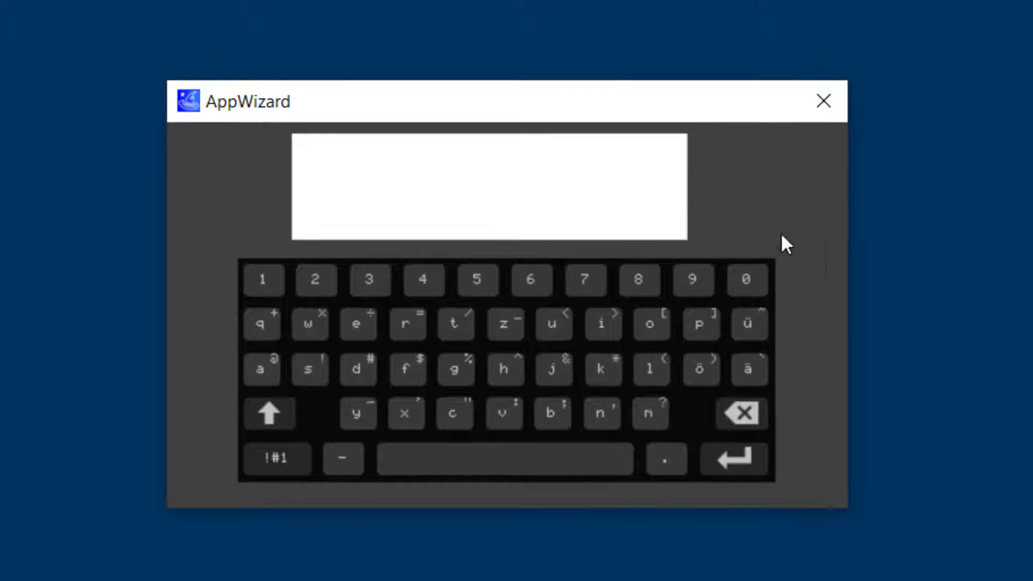
left_click(393, 208)
left_click_drag(265, 366, 421, 336)
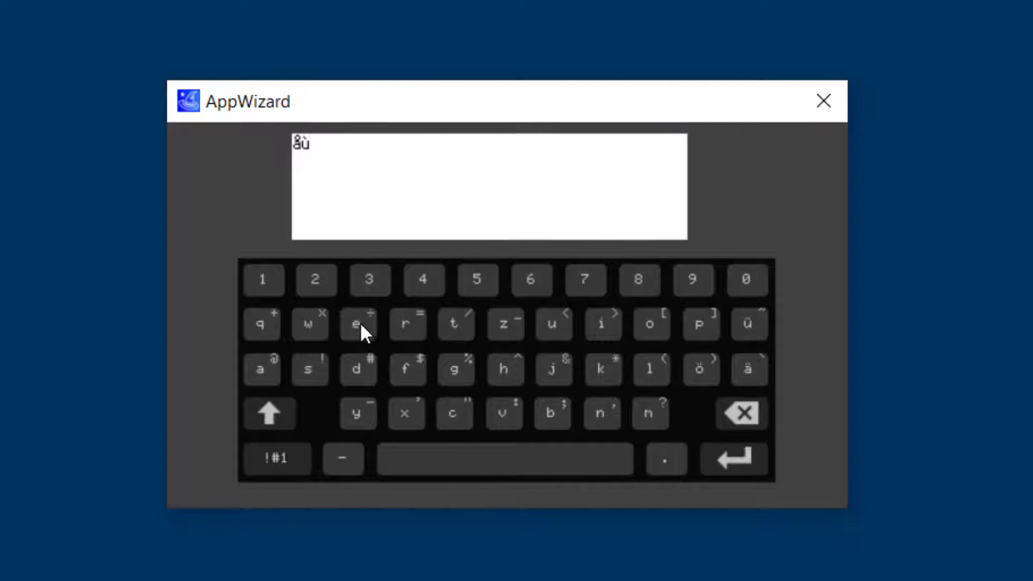
left_click_drag(360, 322, 428, 328)
left_click(813, 101)
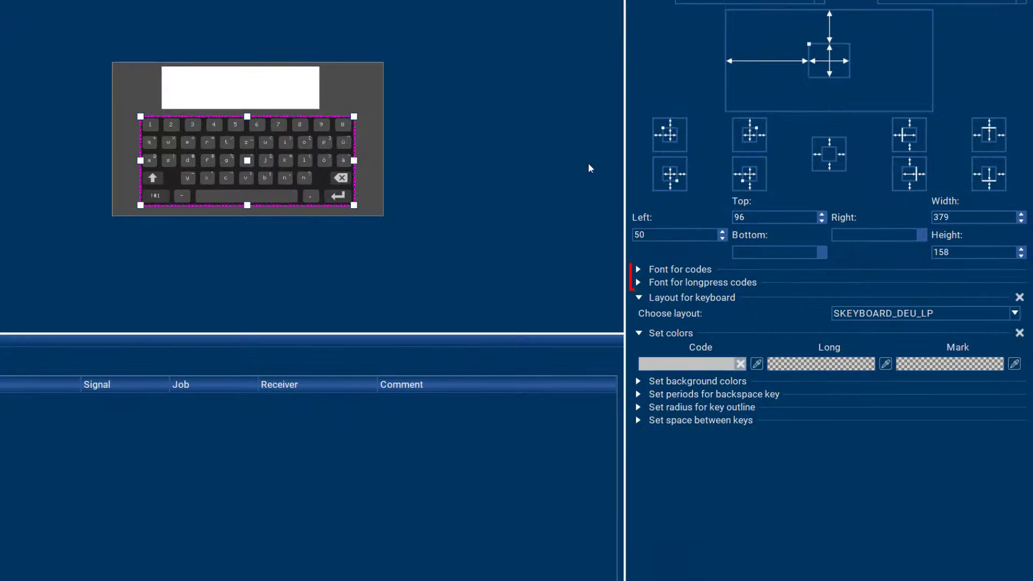
Step: View the available fonts for the keyboard's codes and longpress codes without selecting one
left_click(635, 270)
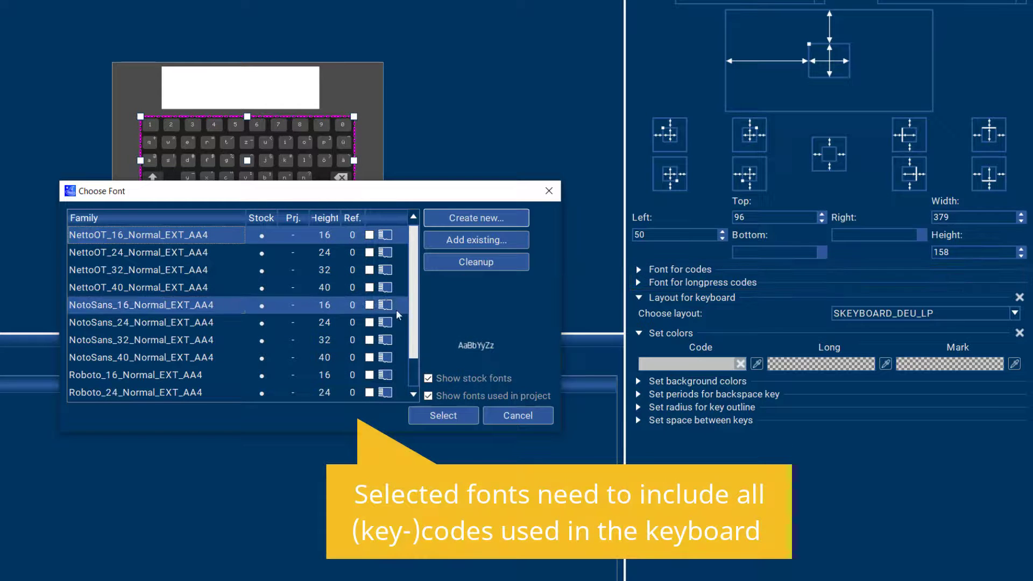
left_click(500, 415)
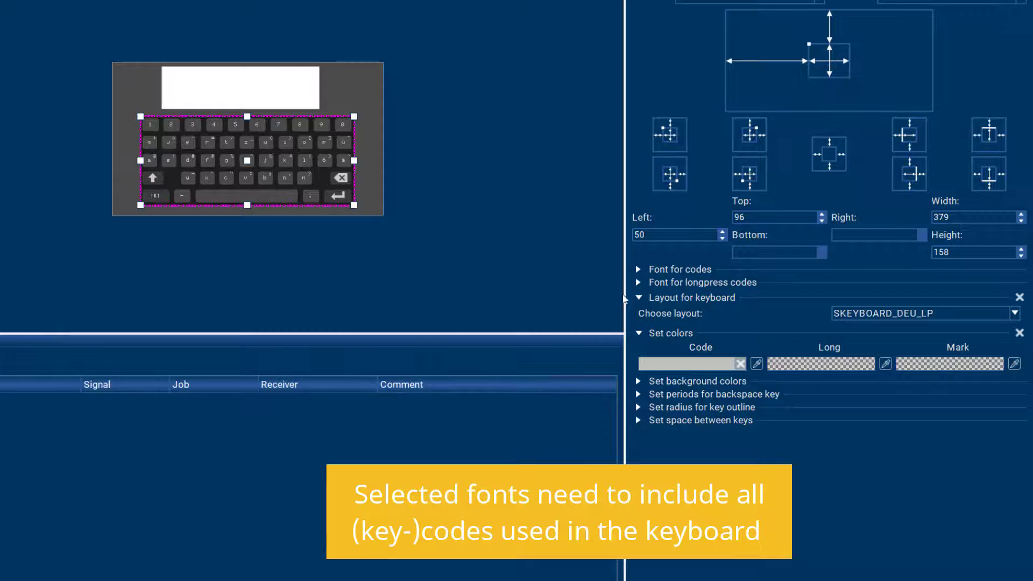
left_click(638, 283)
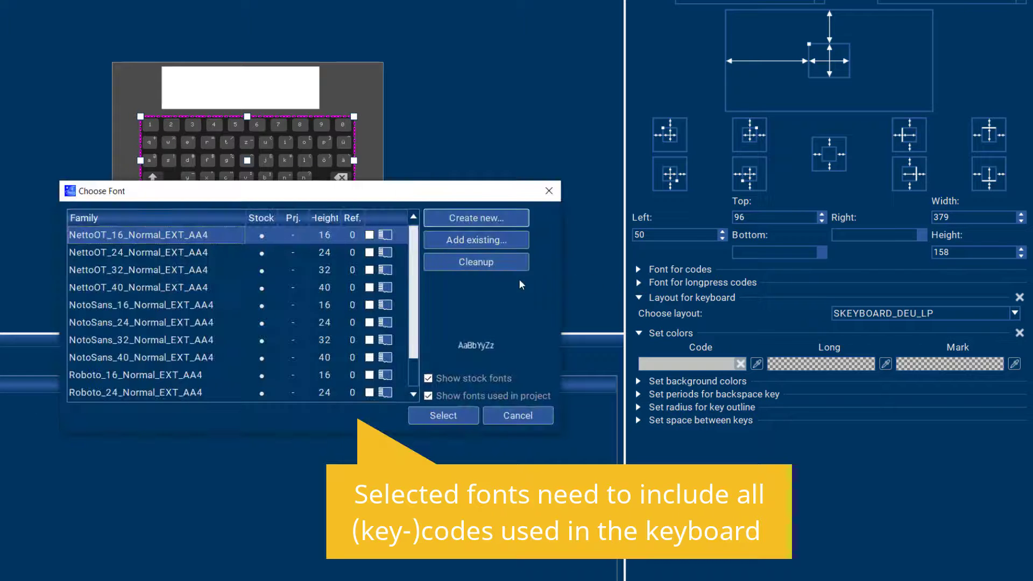
left_click(517, 418)
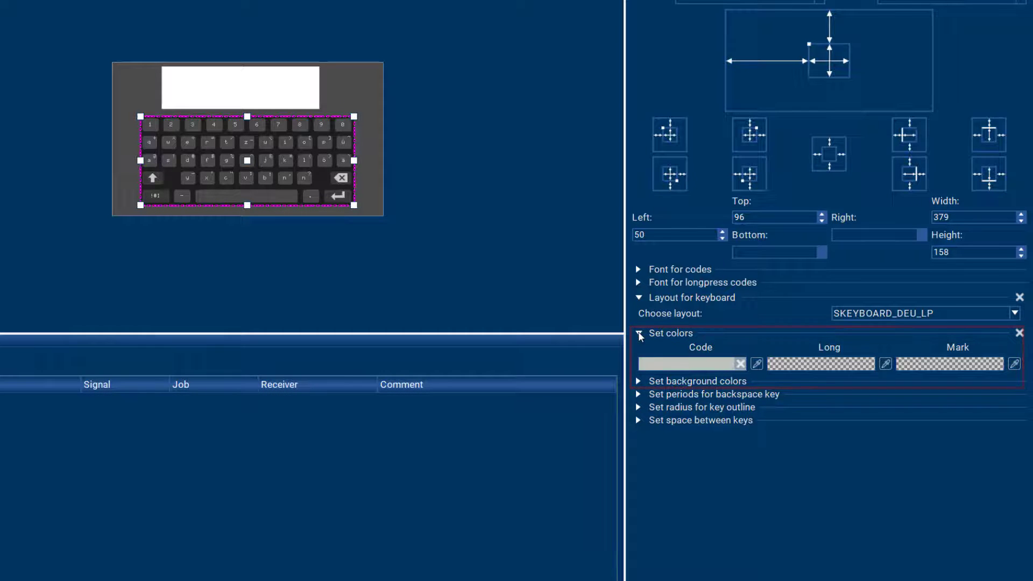
Step: Set the keyboard's Code colour to the light orange basic colour
left_click(690, 364)
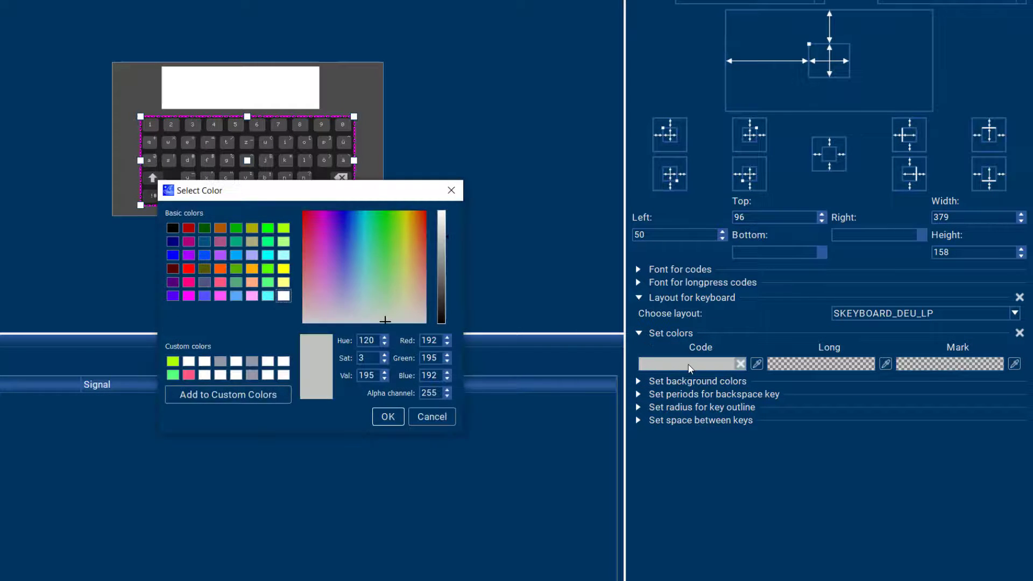
left_click(253, 283)
left_click(386, 416)
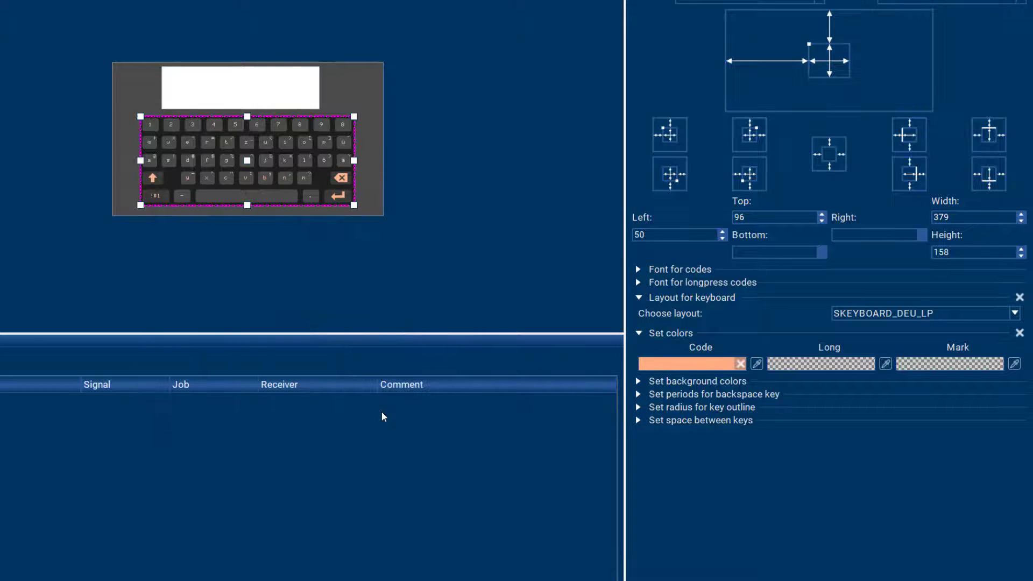
Step: Set the keyboard's Key background colour to the dark blue basic colour
left_click(639, 382)
left_click(708, 419)
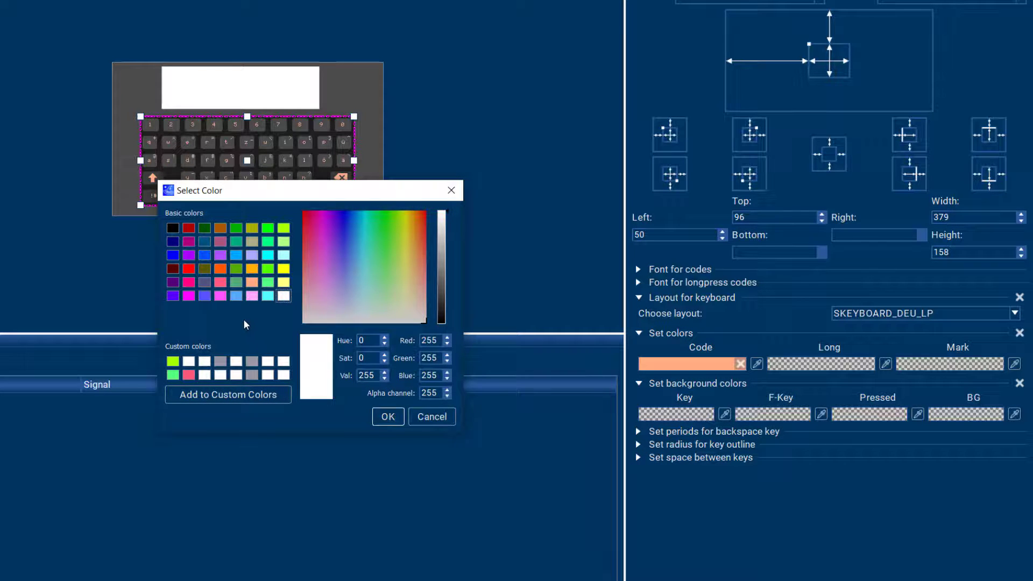
left_click(177, 244)
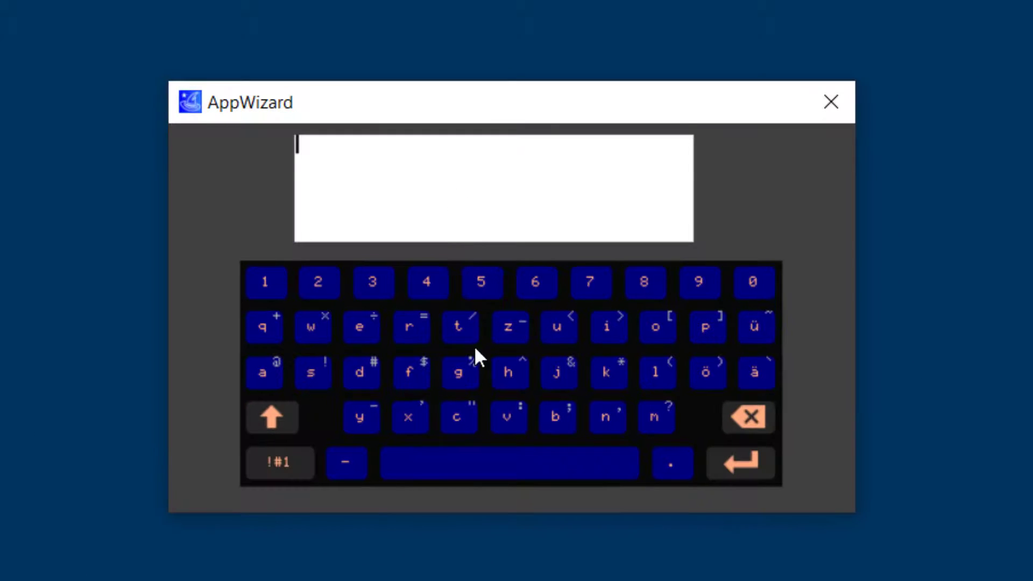
Step: Test the recoloured keyboard in the preview by entering tghh and z into the Multiedit field, and close the preview
left_click(458, 330)
left_click(458, 372)
left_click(509, 375)
left_click(521, 380)
left_click(509, 326)
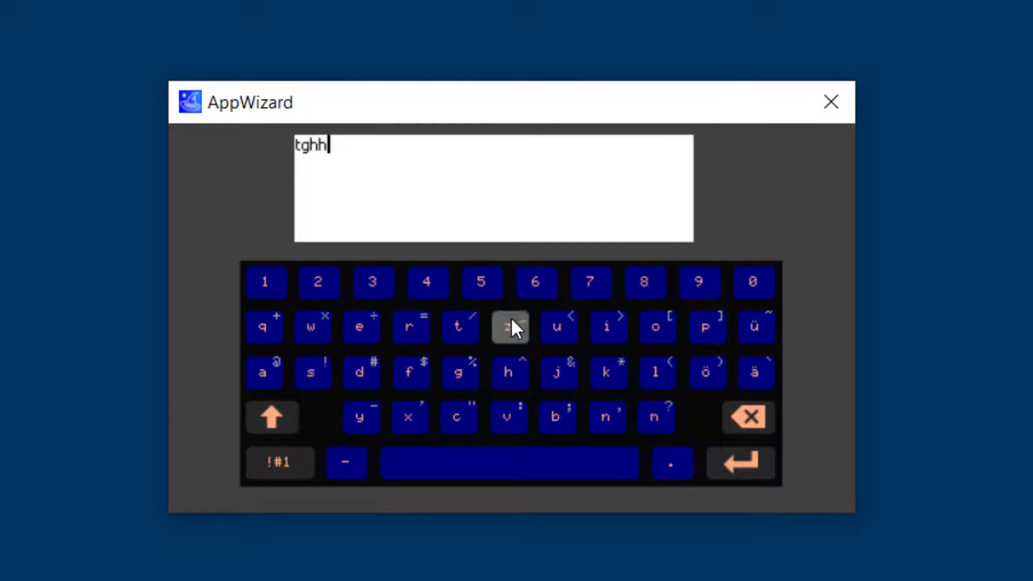
left_click(509, 326)
left_click(826, 104)
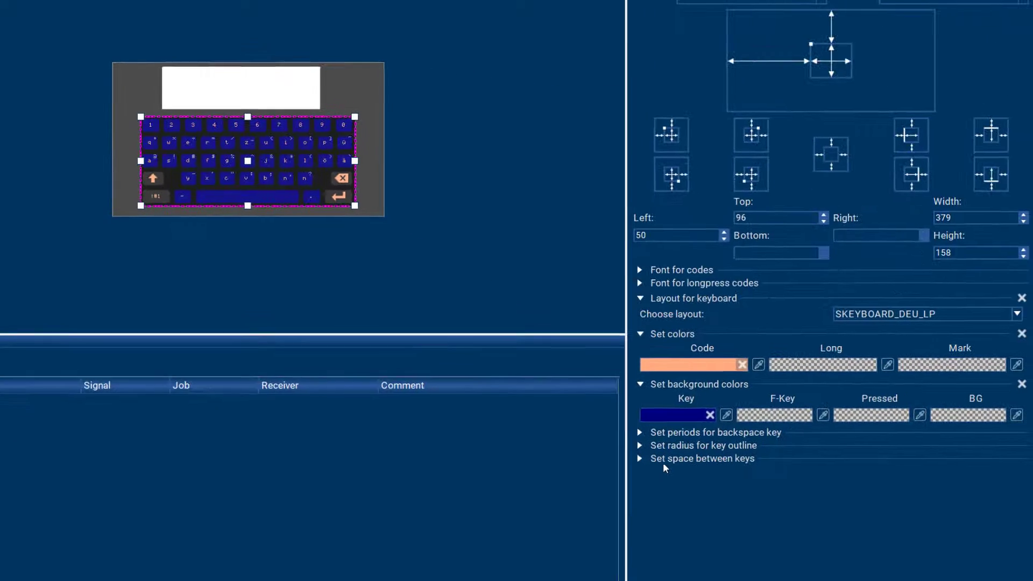
Step: Enable the backspace key periods with start time 500 and interval 100, set the key outline radius to 4, and close the preview
left_click(645, 432)
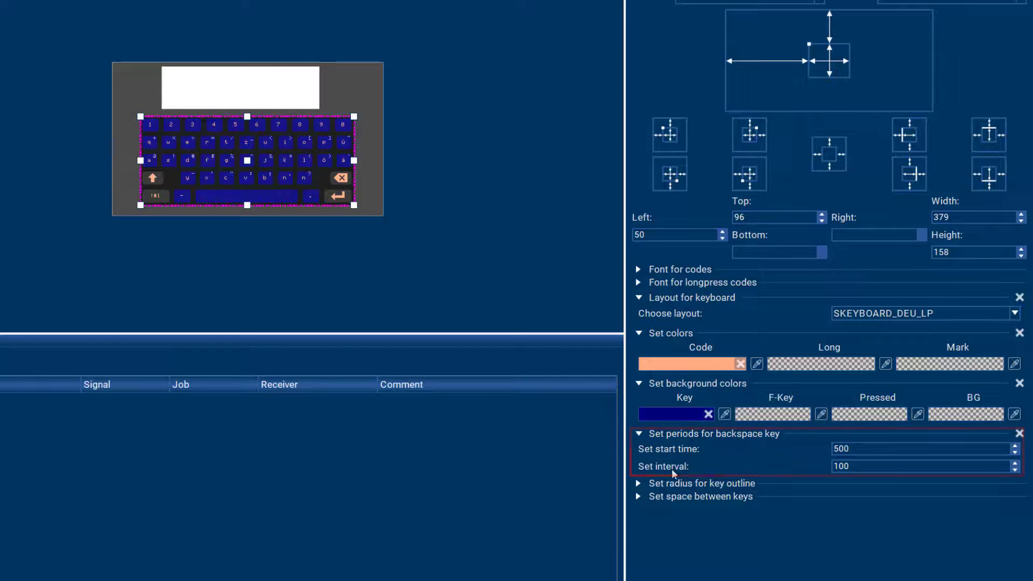
left_click(639, 484)
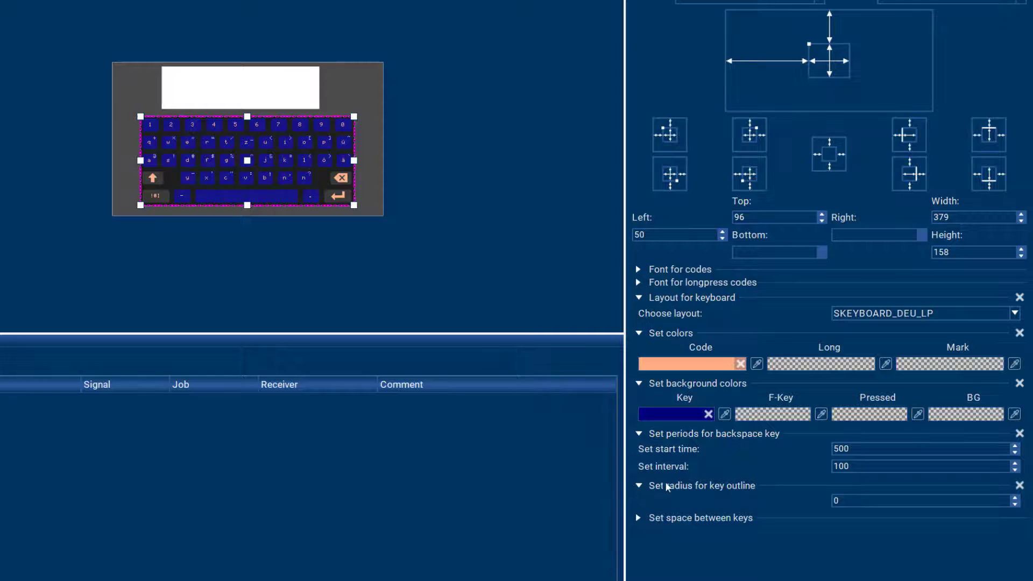
left_click(1015, 498)
left_click(1014, 498)
left_click(1014, 498)
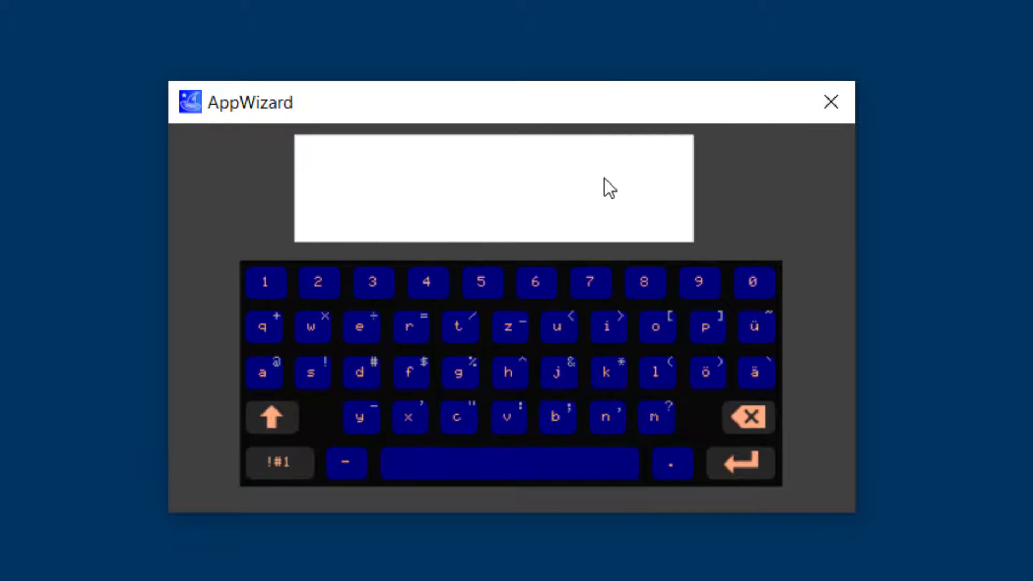
left_click(844, 102)
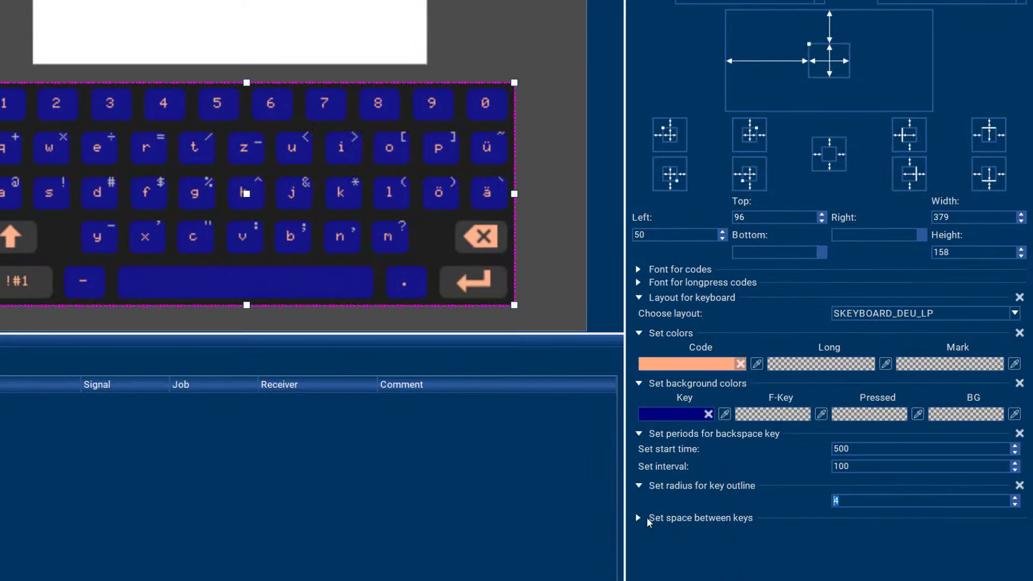
Step: Set the space between the keyboard's keys to 6 on the X-axis and 7 on the Y-axis
left_click(638, 519)
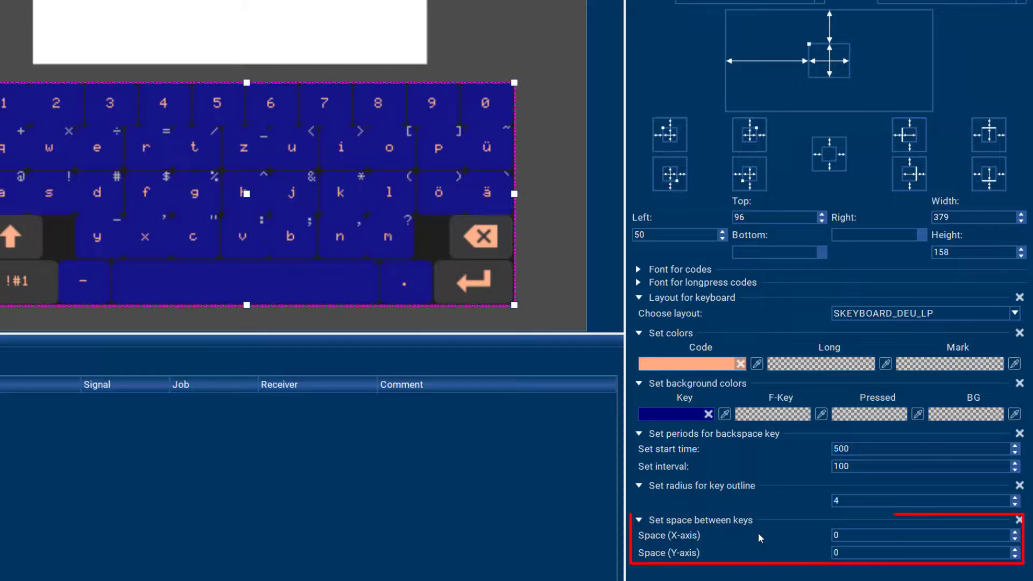
left_click(1015, 532)
left_click(1015, 533)
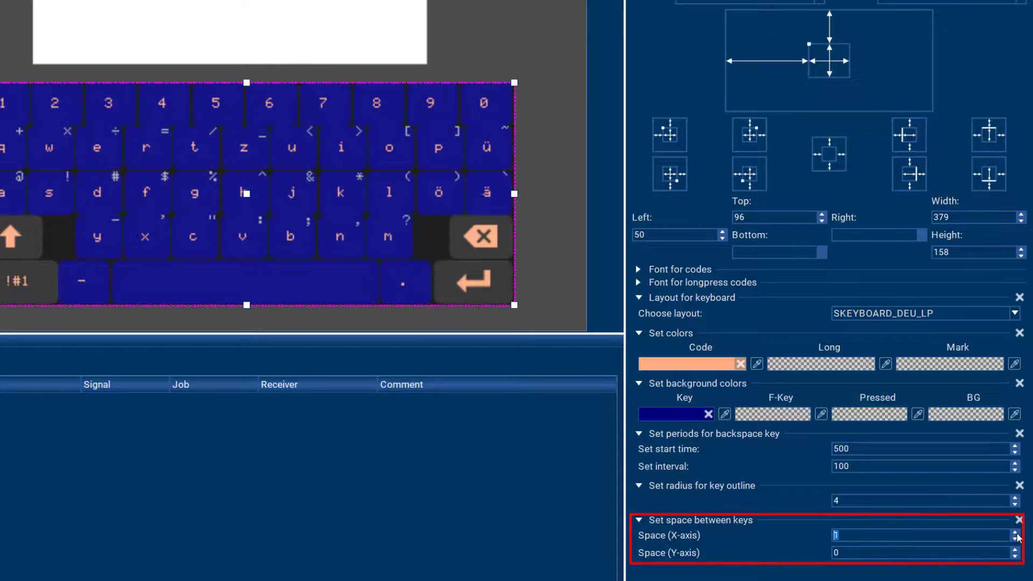
left_click(1015, 532)
left_click(1015, 532)
left_click(1016, 532)
left_click(1016, 533)
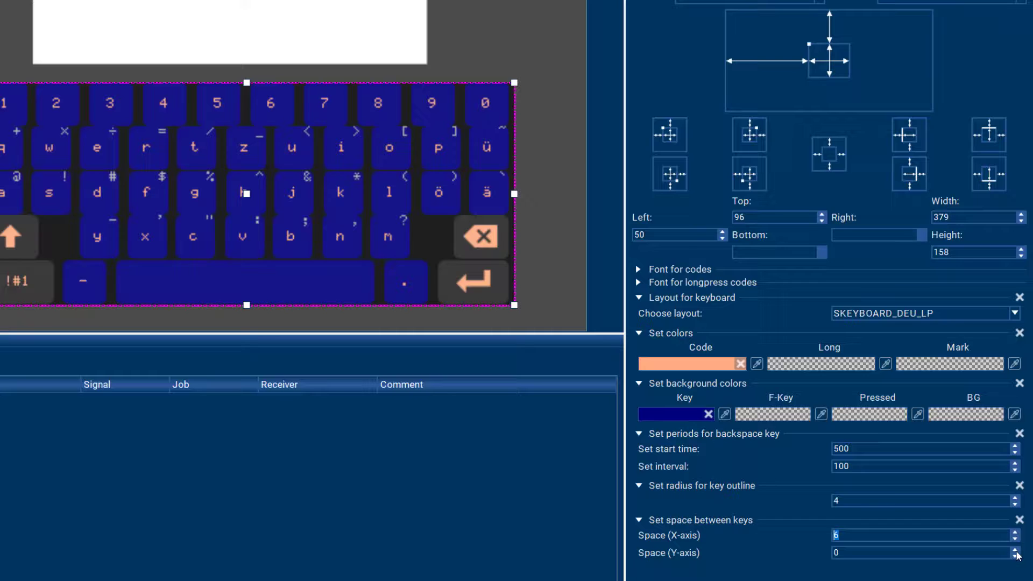
left_click(1016, 550)
left_click(1015, 550)
left_click(1015, 550)
left_click(1016, 551)
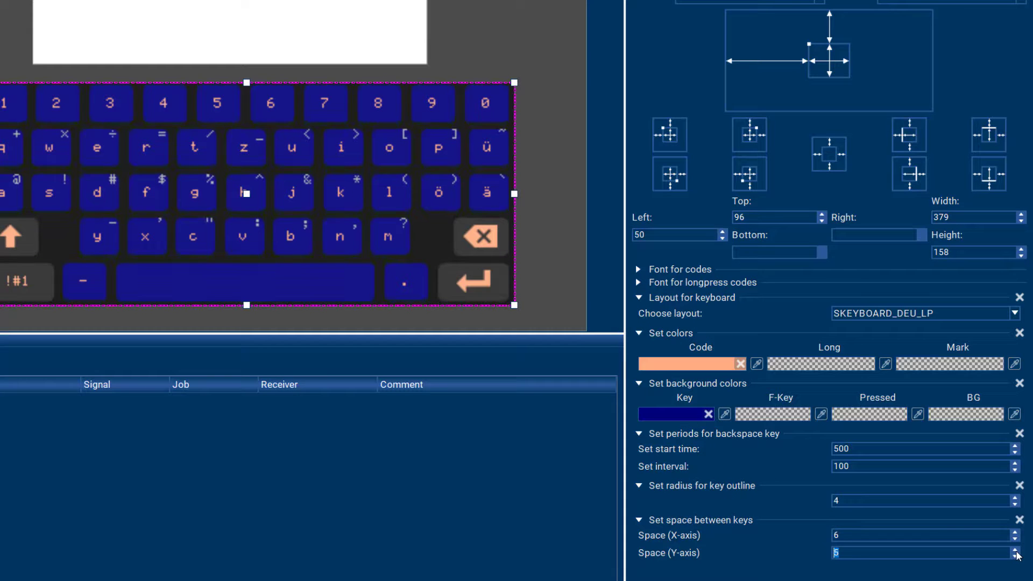
left_click(1016, 551)
left_click(1016, 551)
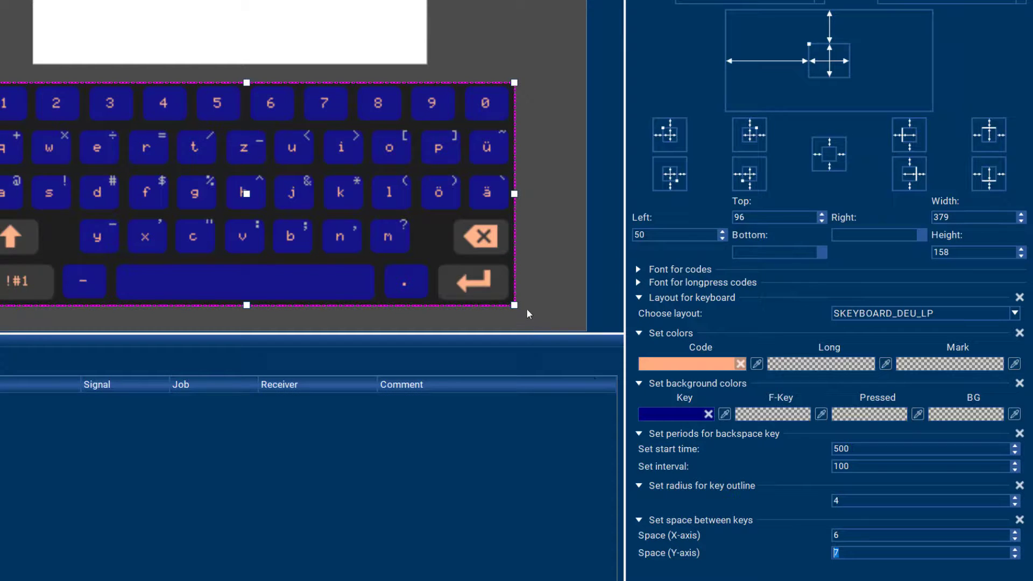
Step: Enlarge the keyboard to about 403 by 176 and move it to about left 41, top 88 below the Multiedit field
left_click_drag(515, 305, 549, 330)
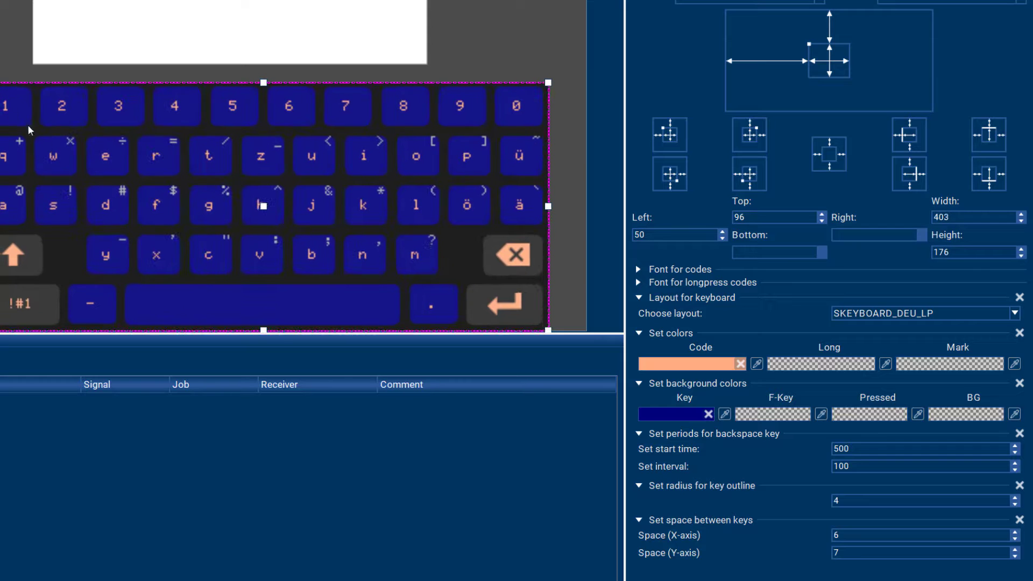
left_click_drag(263, 206, 251, 195)
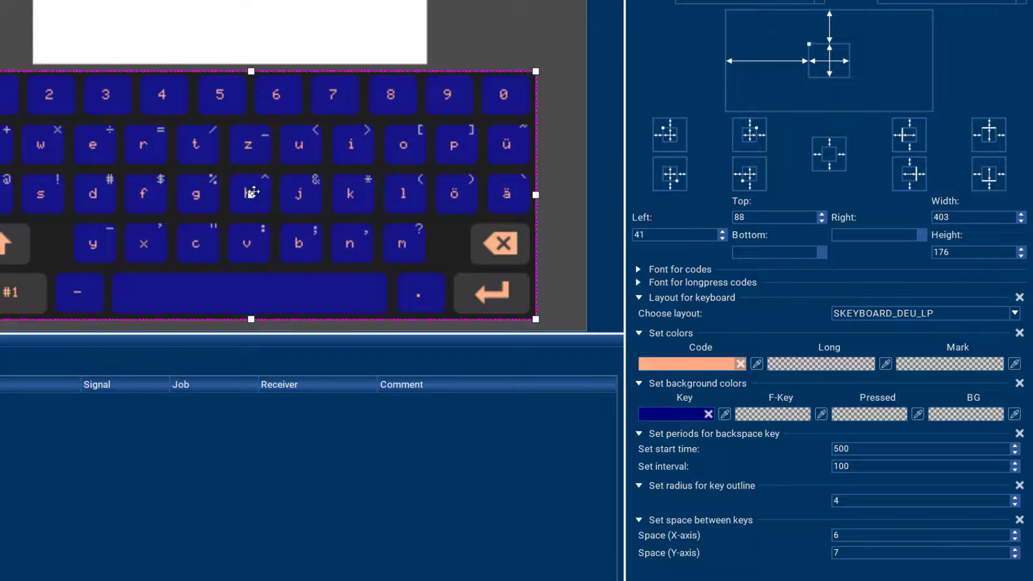
Step: Test the resized keyboard in the preview by entering z5543e into the Multiedit field, and close the preview
key("ctrl+0")
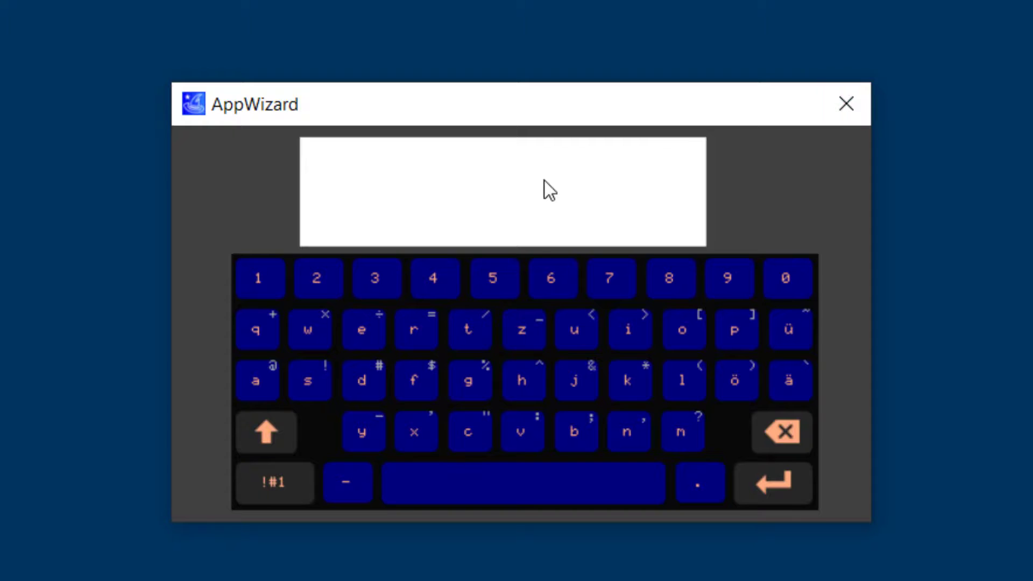
left_click(523, 323)
left_click(486, 281)
left_click(485, 280)
left_click(453, 276)
left_click(376, 273)
left_click(367, 326)
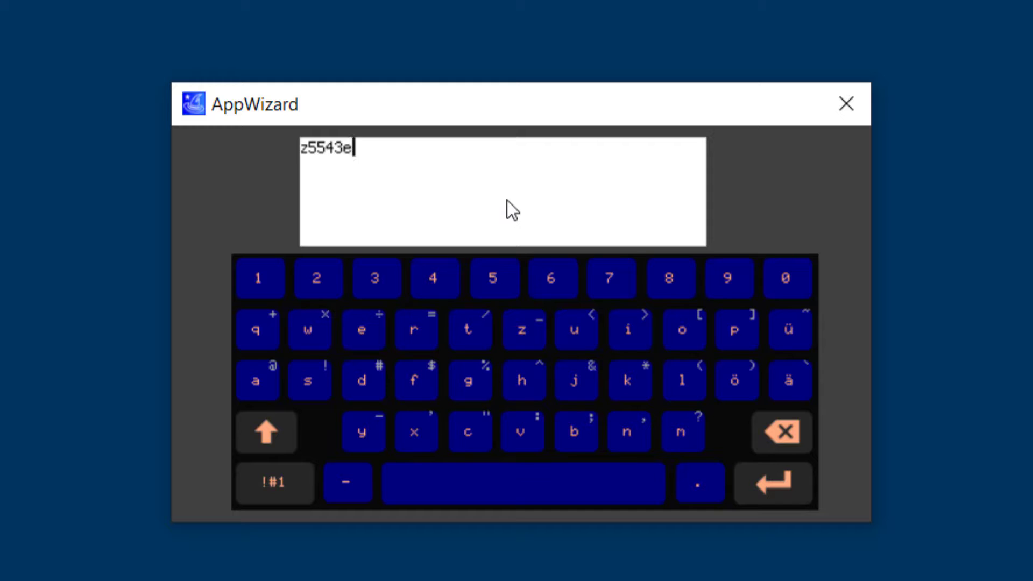
left_click(844, 115)
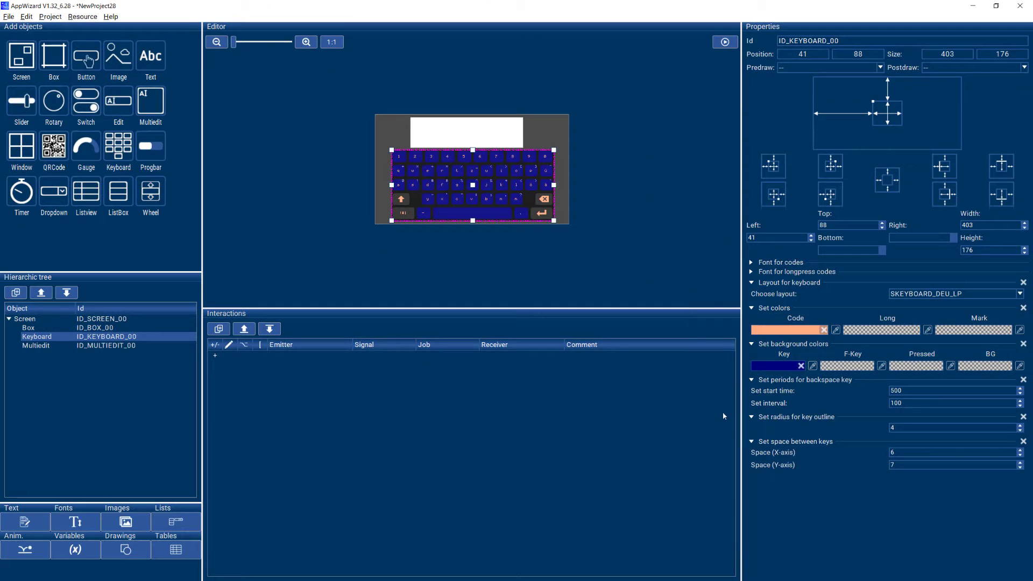